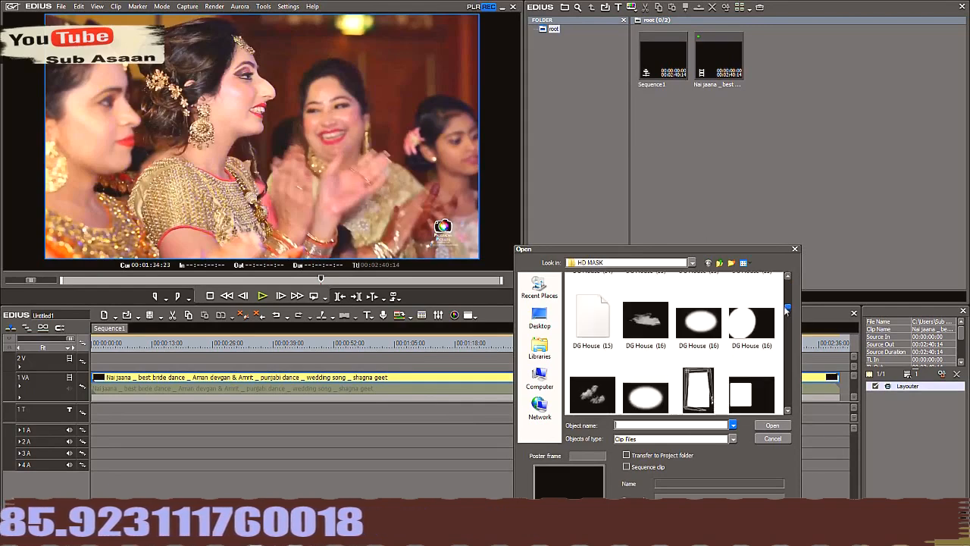
Import the DG House (18) heart mask into the bin and place it on track 2V at the playhead
left_click(661, 335)
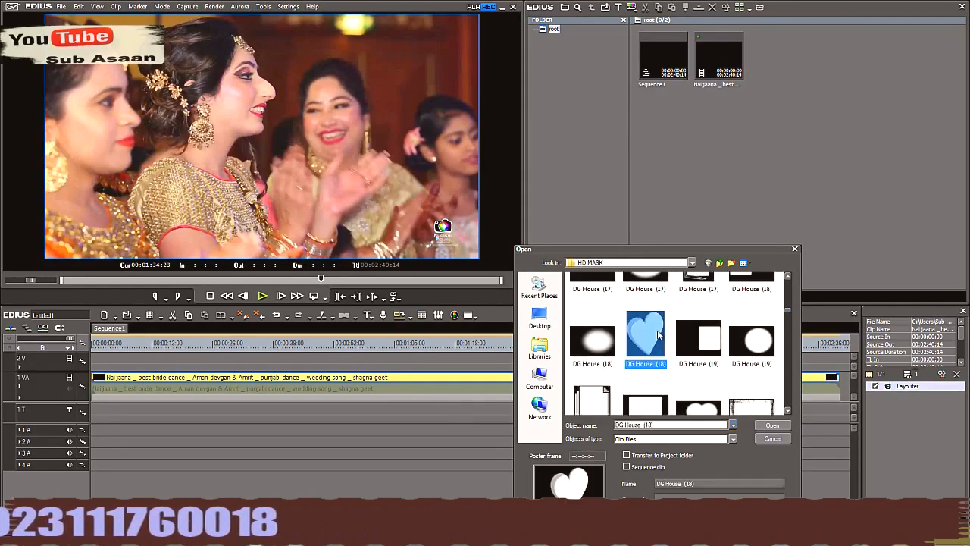
left_click(771, 427)
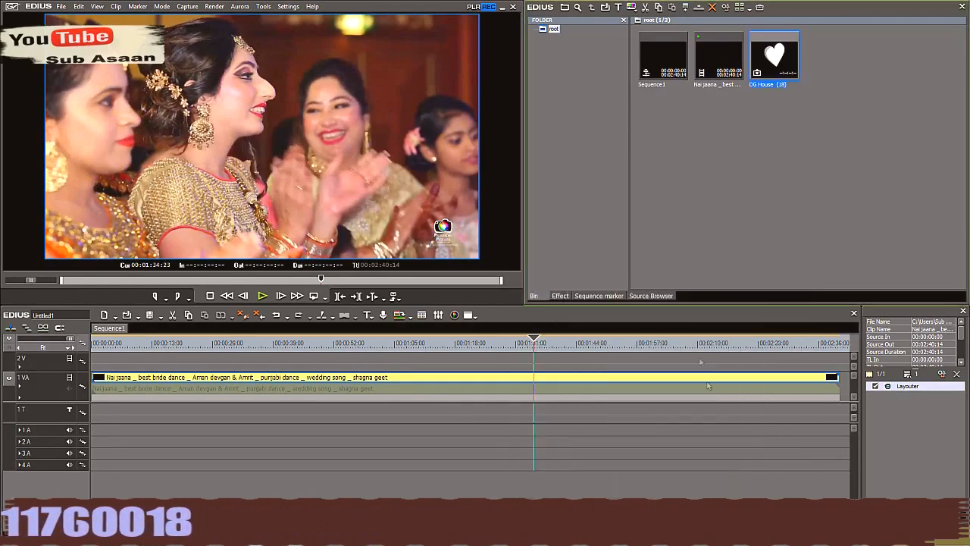
left_click_drag(786, 53, 541, 361)
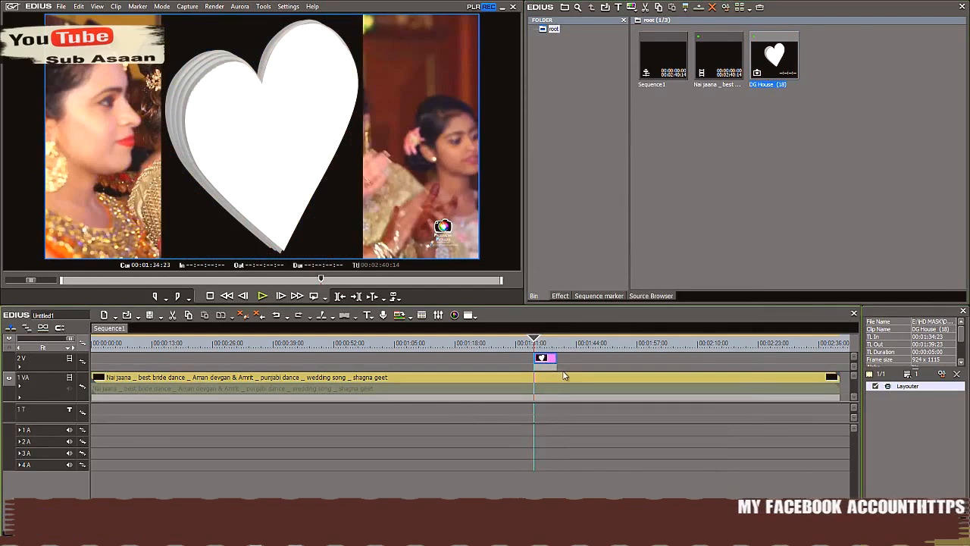
Stretch the heart mask out of proportion in the Layouter so that it fills the whole frame
double_click(910, 386)
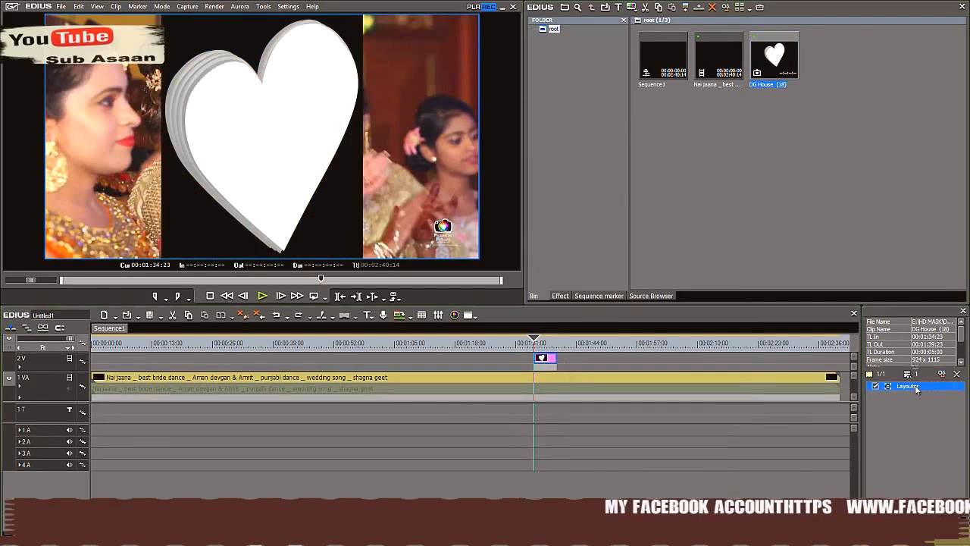
scroll(629, 201, "down", 5)
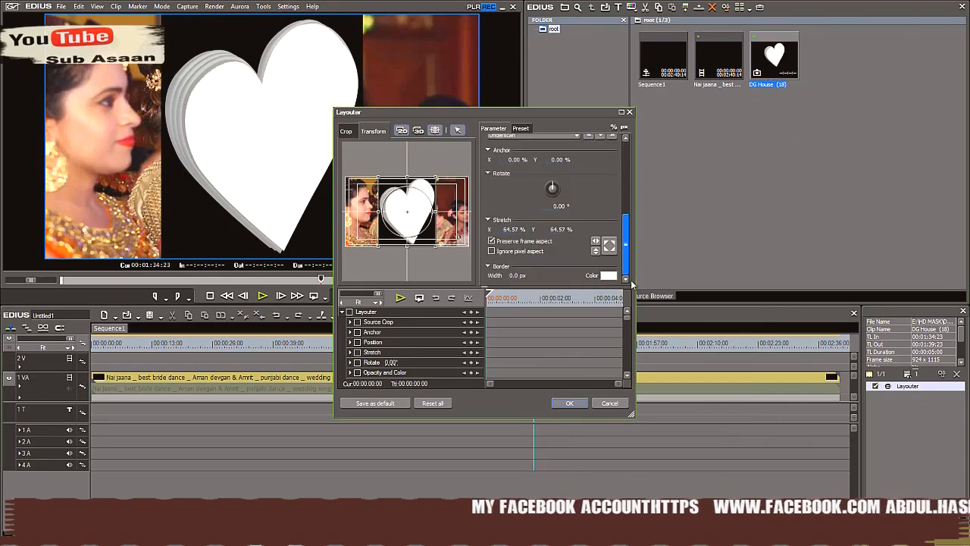
left_click(491, 251)
left_click(570, 403)
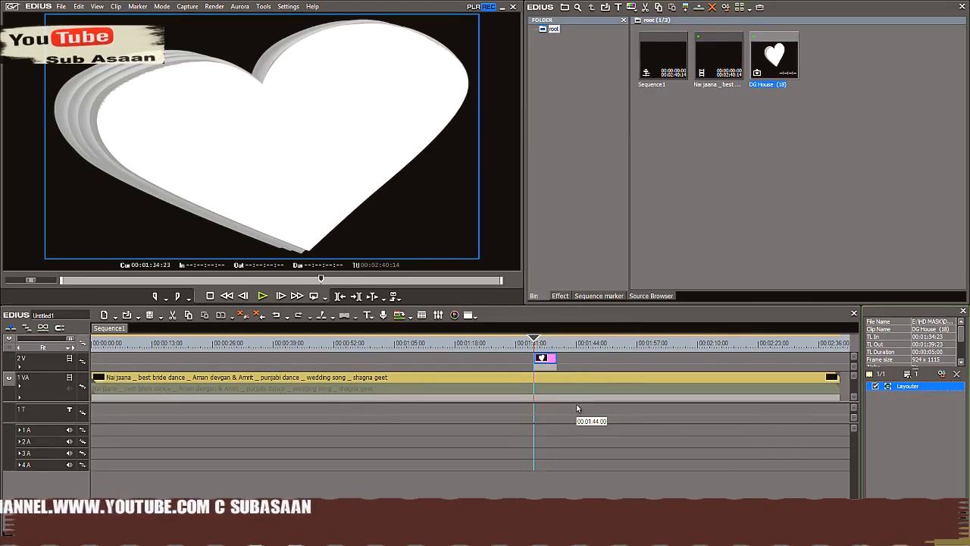
Apply the Chroma Key Pro keyer from NewBlue Video Essentials VI to the mixer area of the heart clip on 2V
left_click(560, 296)
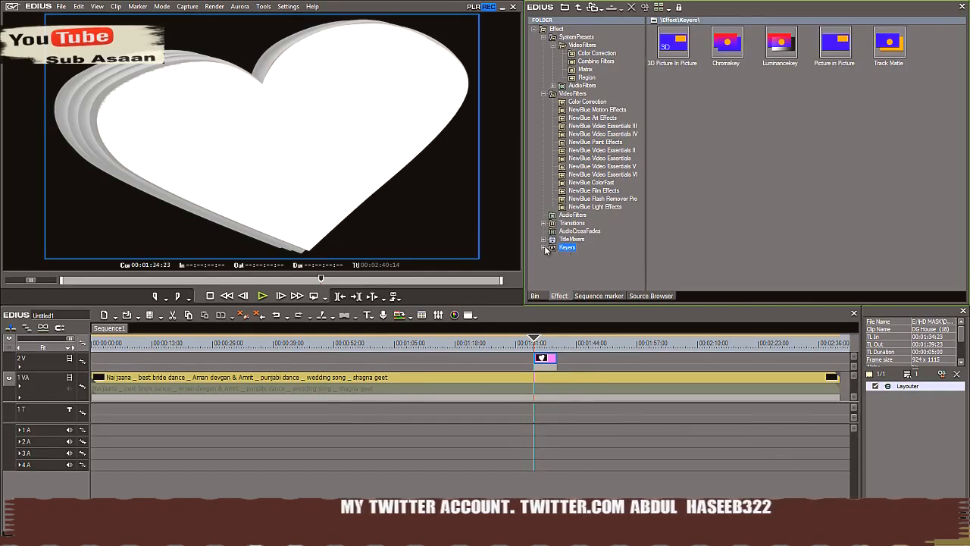
left_click(544, 249)
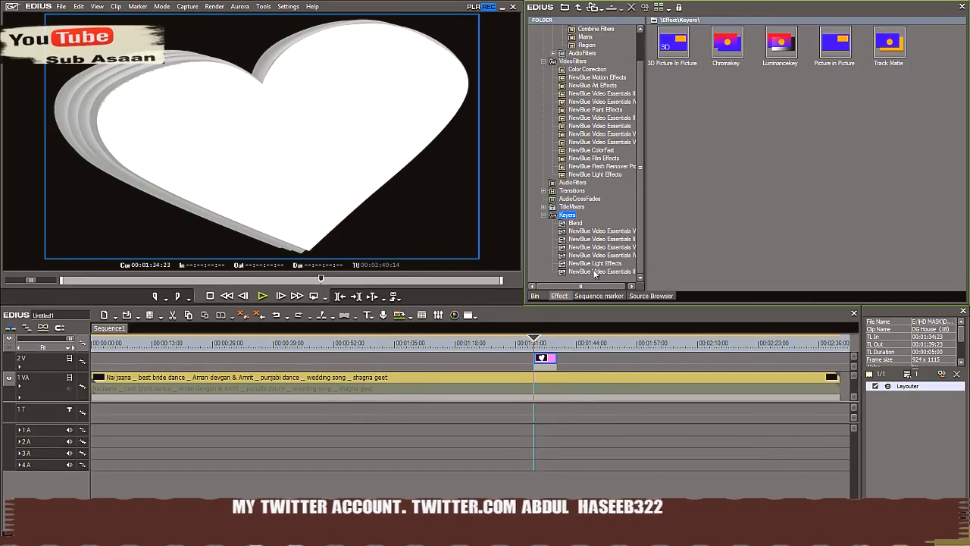
left_click(602, 231)
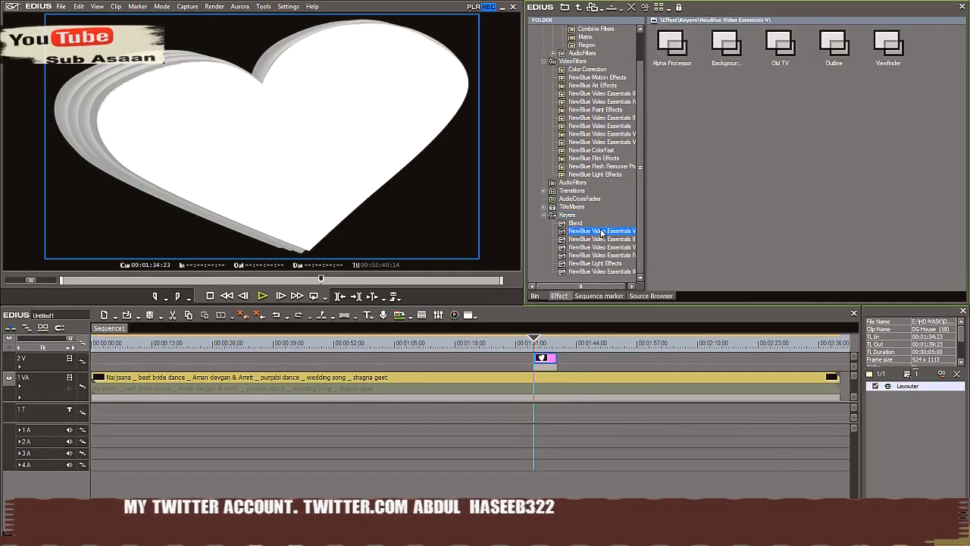
left_click(601, 240)
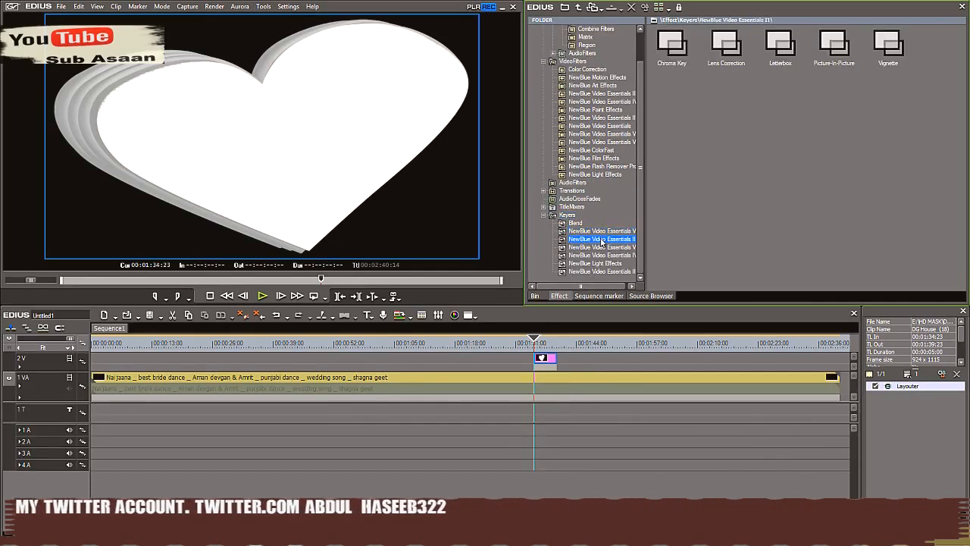
left_click(601, 247)
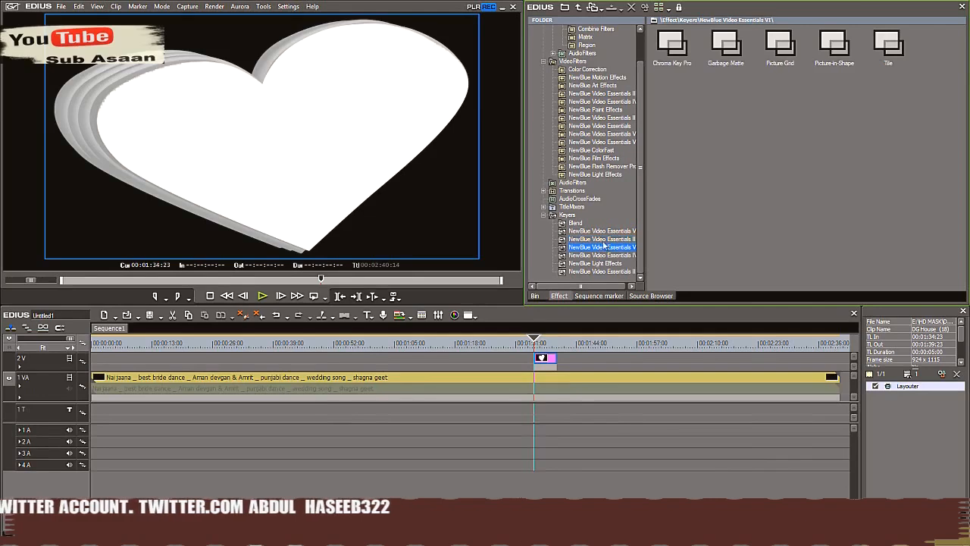
left_click_drag(597, 288, 628, 291)
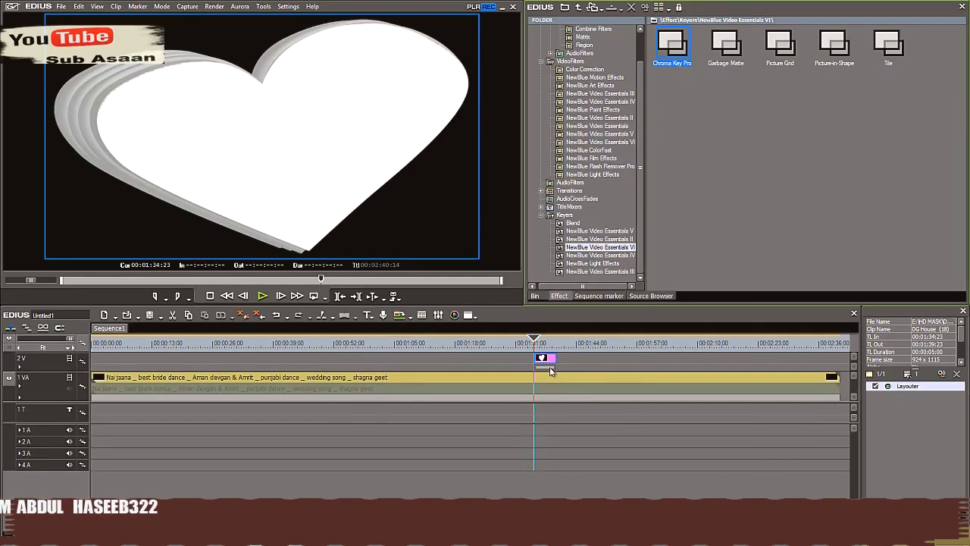
left_click_drag(551, 371, 551, 371)
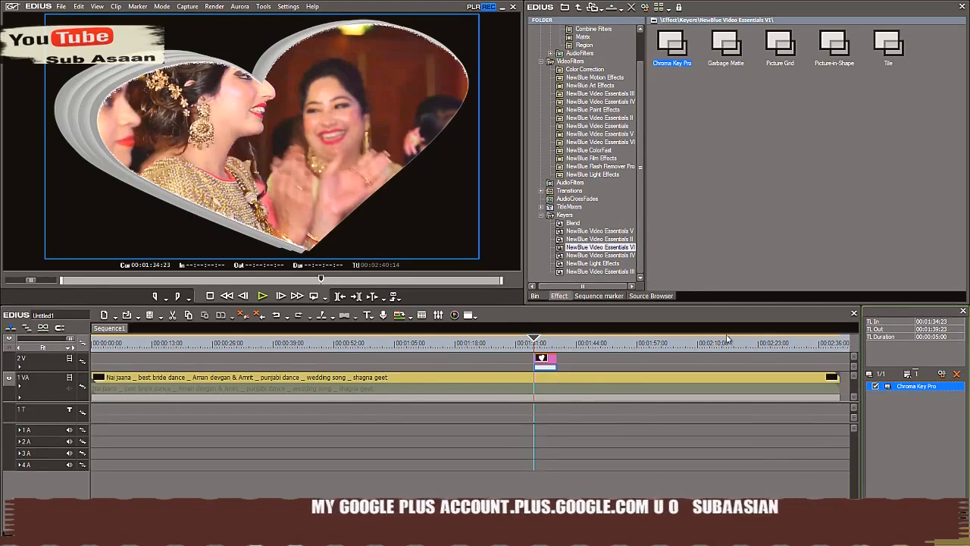
In the Chroma Key Pro settings, set Sensitivity to 2.8, Smooth Key to 87.1 and Shrink to 0.0
double_click(914, 388)
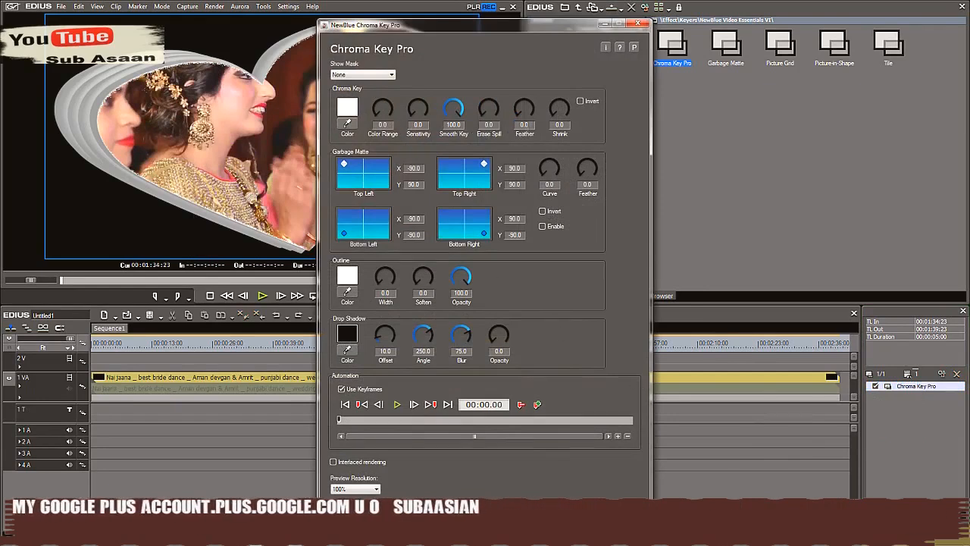
left_click_drag(552, 113, 555, 114)
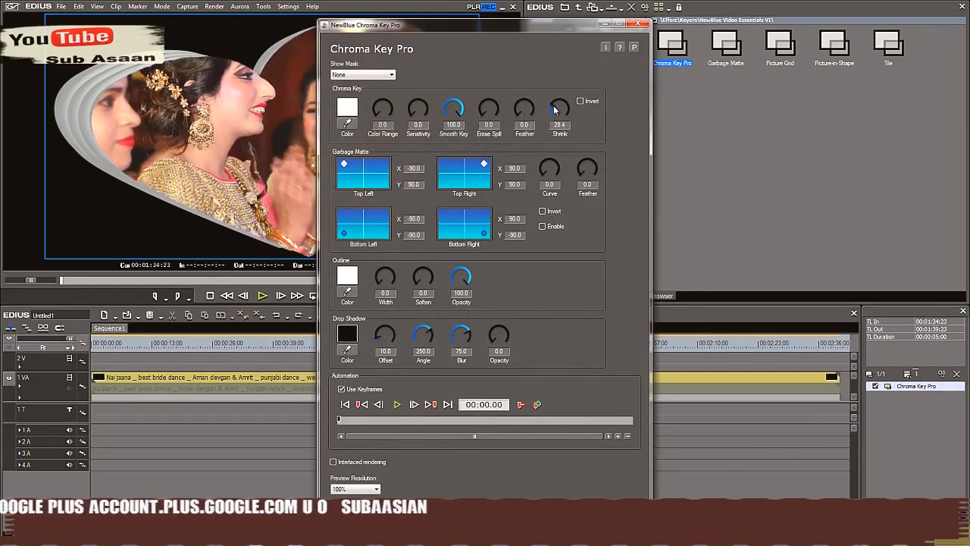
left_click_drag(377, 108, 411, 111)
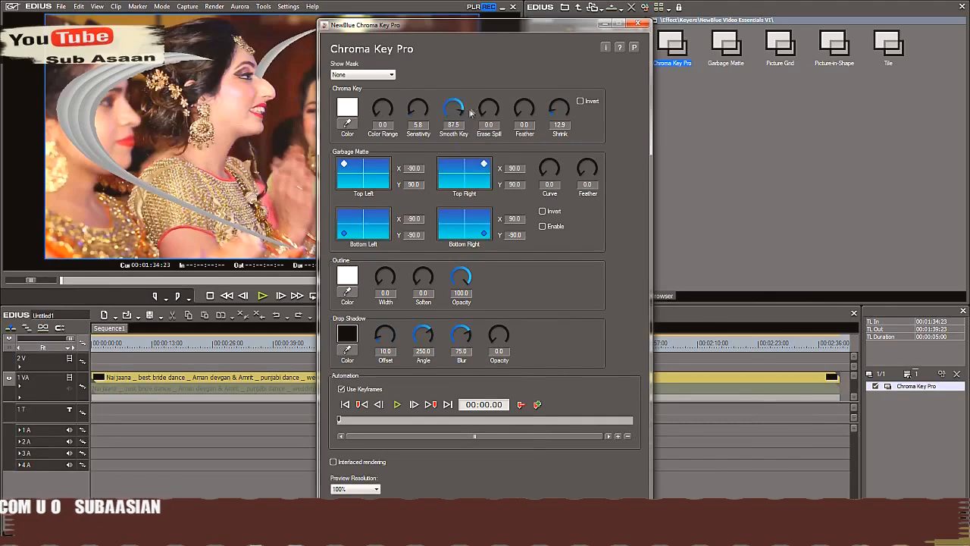
left_click_drag(481, 27, 684, 10)
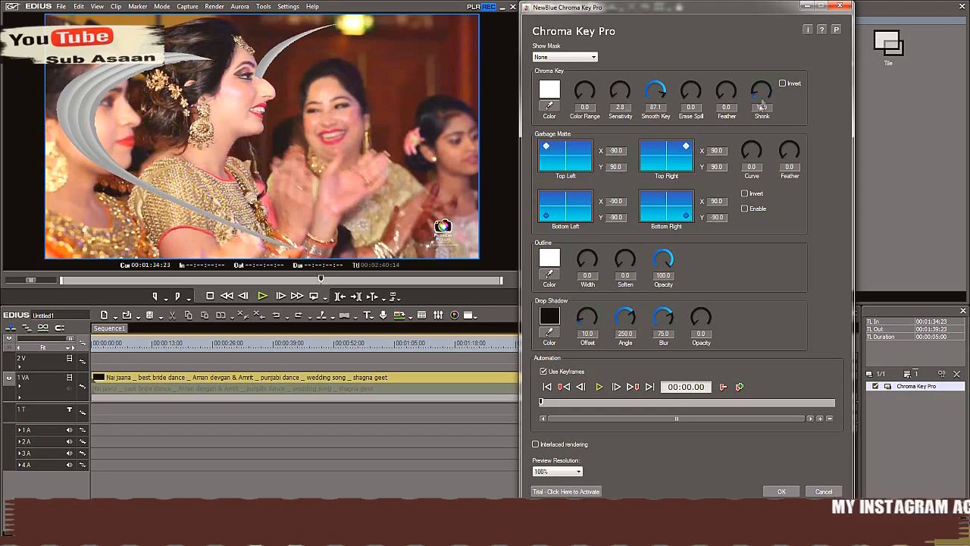
left_click_drag(755, 96, 757, 106)
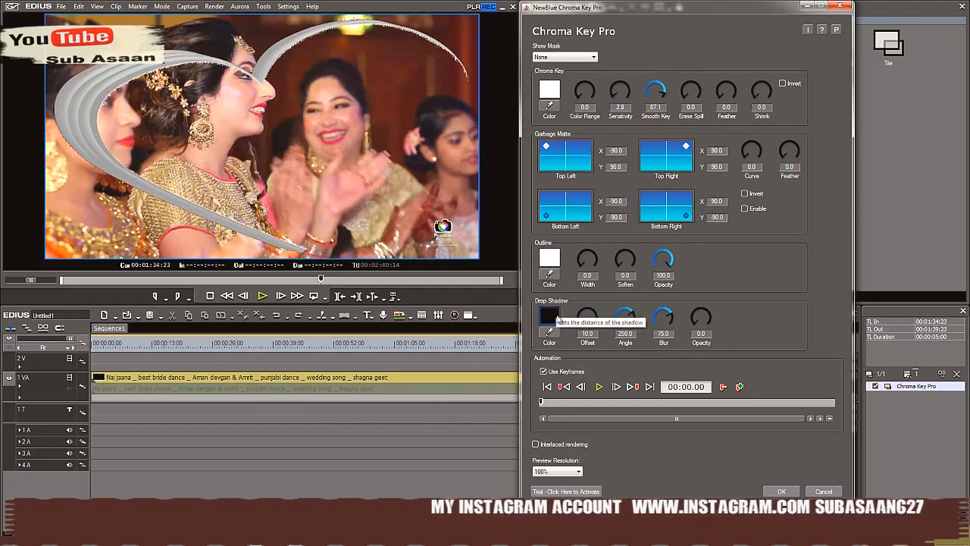
Give the key an orange drop shadow with offset 3.9, angle 342.1, blur 15.5 and opacity 100
left_click(550, 318)
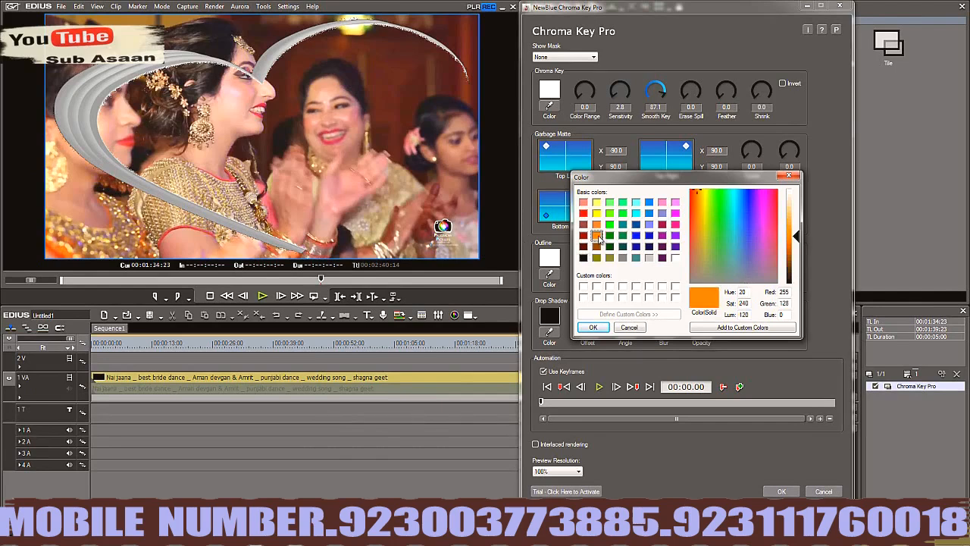
left_click(593, 327)
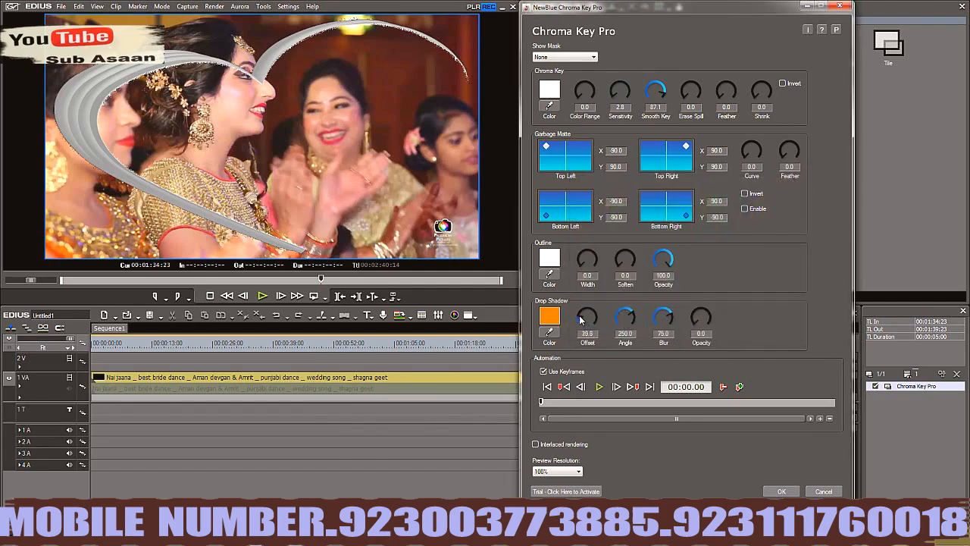
left_click_drag(625, 318, 634, 324)
left_click_drag(696, 324, 571, 335)
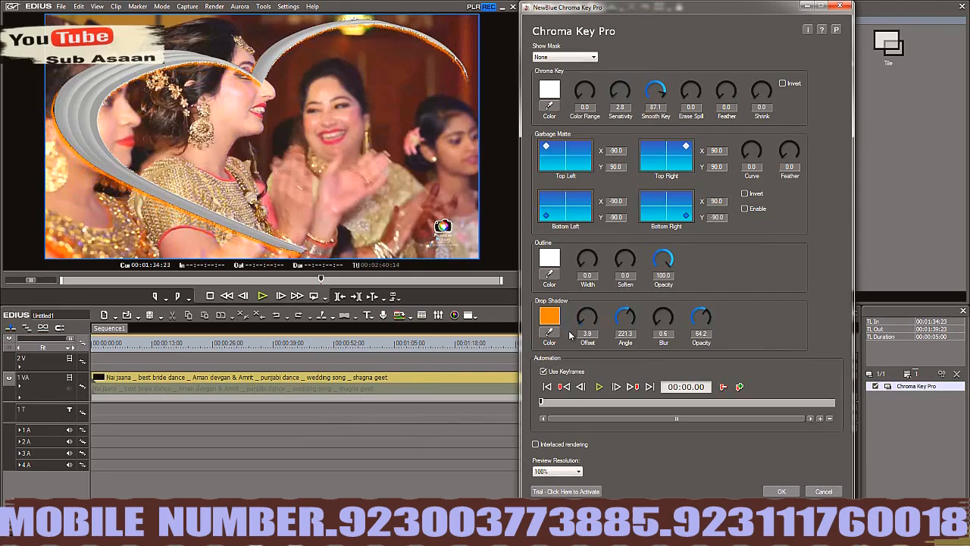
left_click_drag(632, 315, 712, 331)
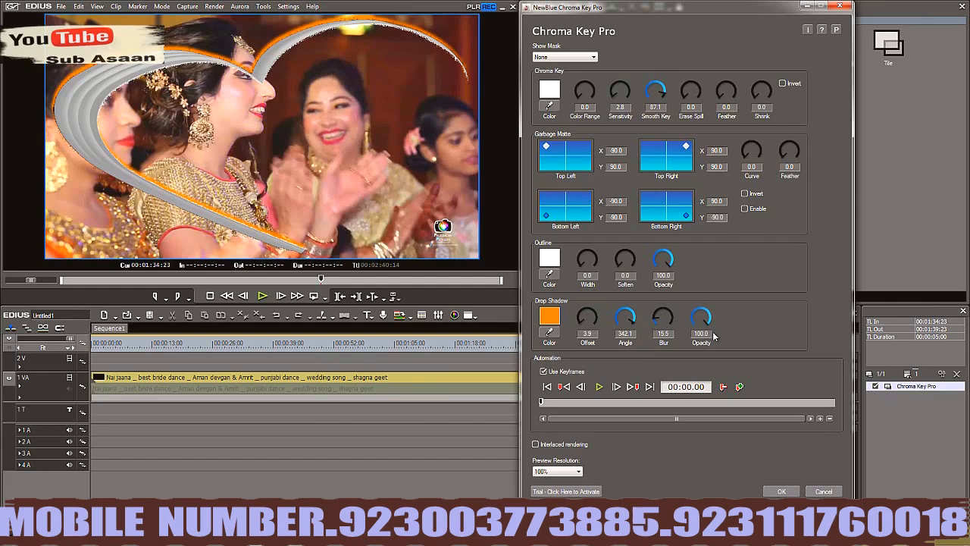
Add a bright green outline with width 94.2, soften 12.7 and opacity 17.6, and apply the keyer settings
left_click(550, 260)
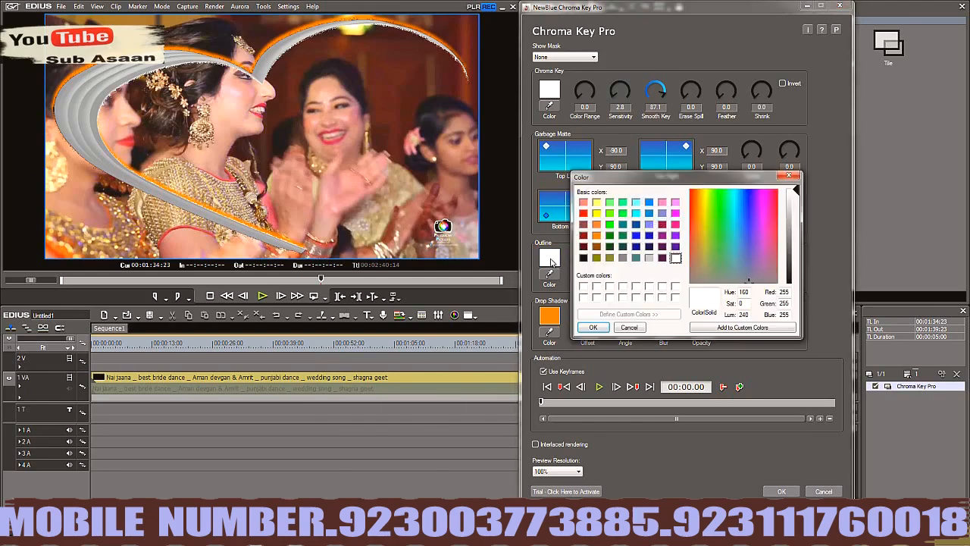
left_click(611, 226)
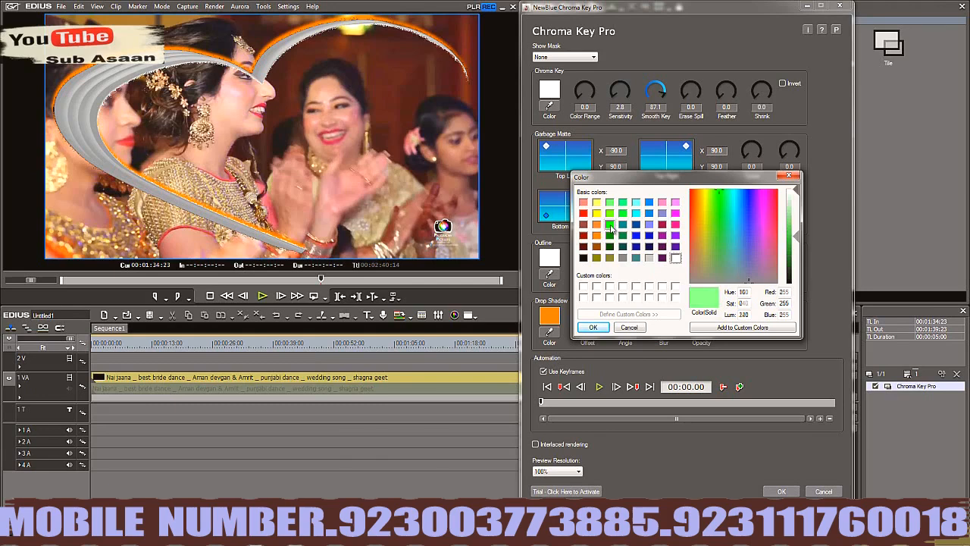
left_click(595, 326)
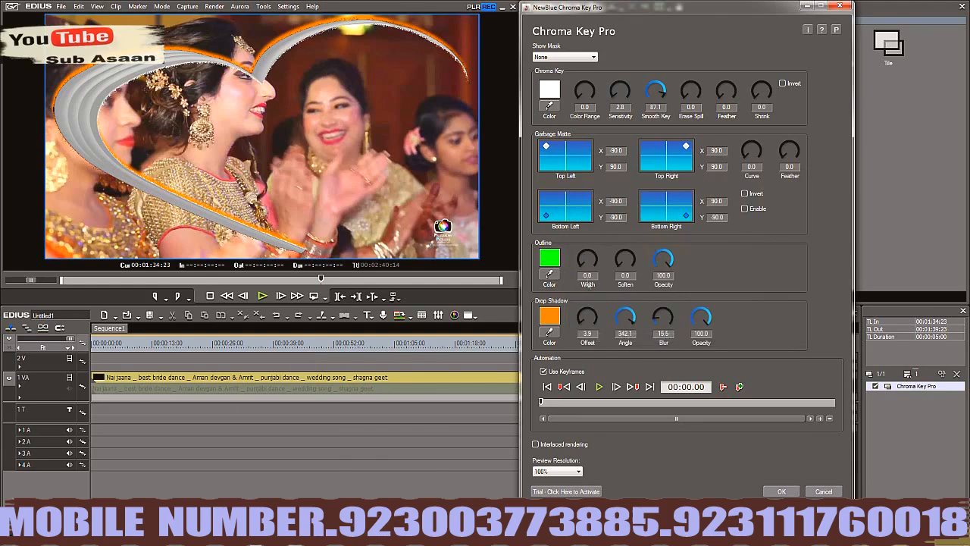
left_click_drag(618, 262, 651, 270)
left_click_drag(580, 267, 654, 262)
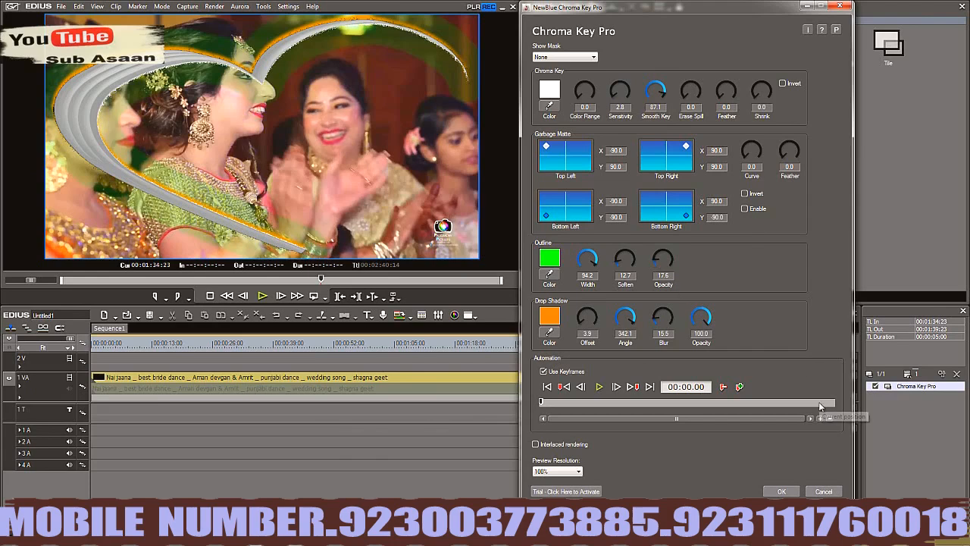
left_click(783, 491)
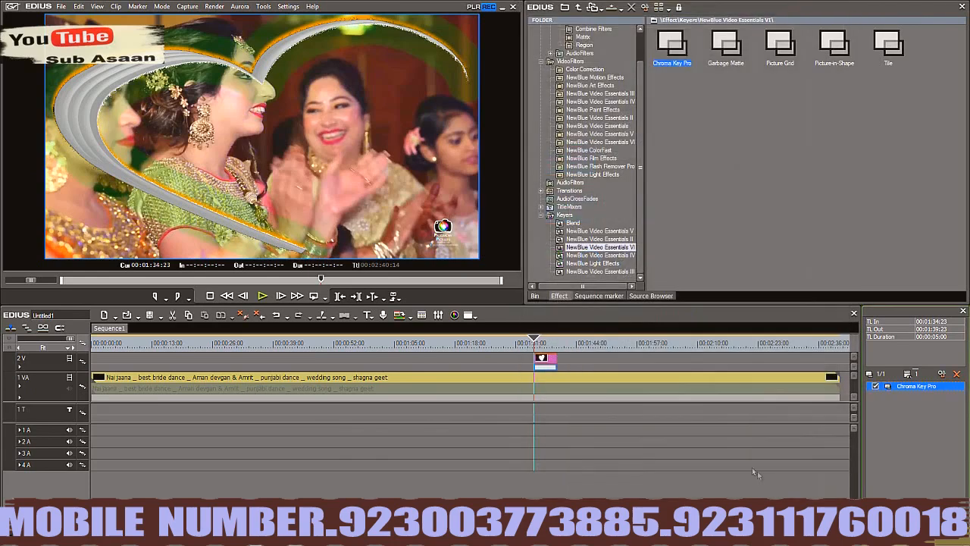
Play the sequence from the start of the heart clip to preview the keyed effect, and stop playback
mouse_move(536, 341)
left_mouse_down()
mouse_move(551, 340)
mouse_move(538, 346)
left_mouse_up()
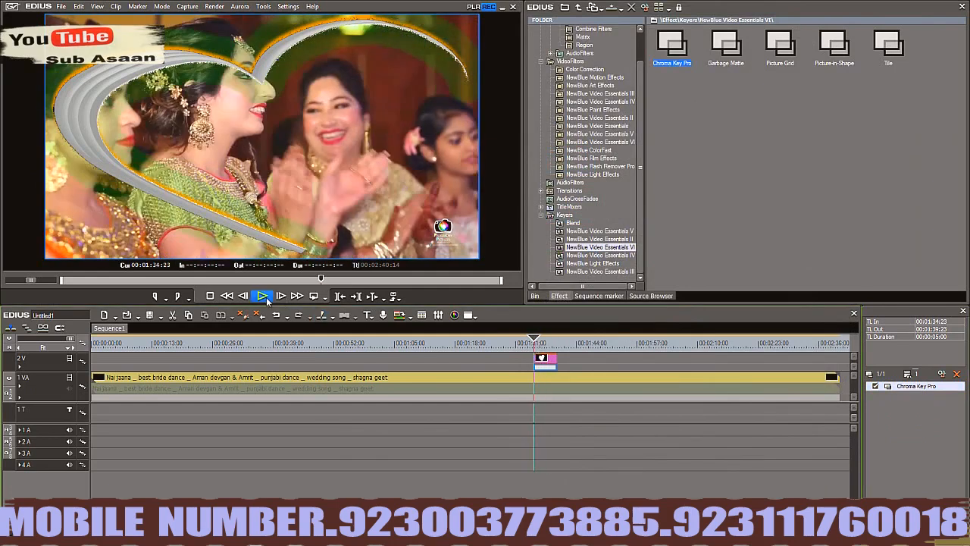
left_click(264, 296)
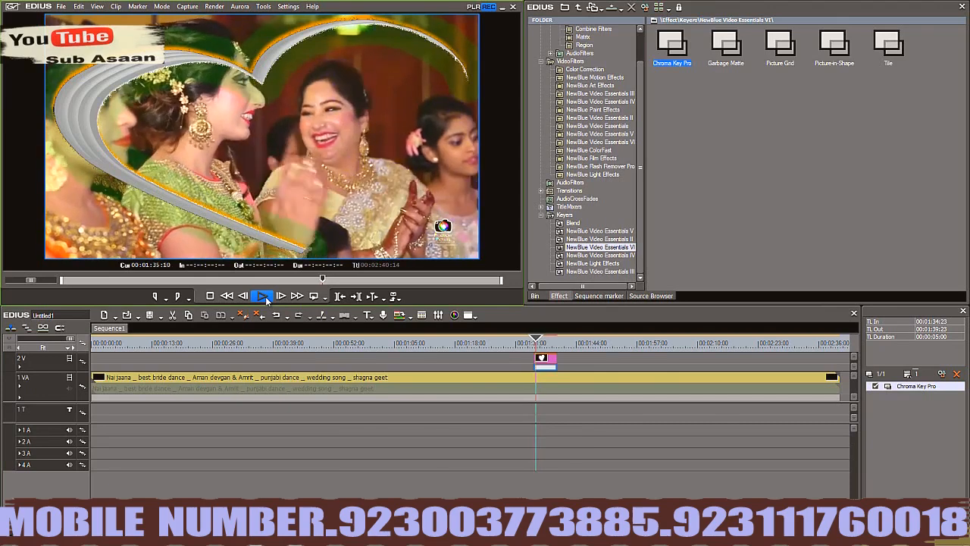
left_click(212, 296)
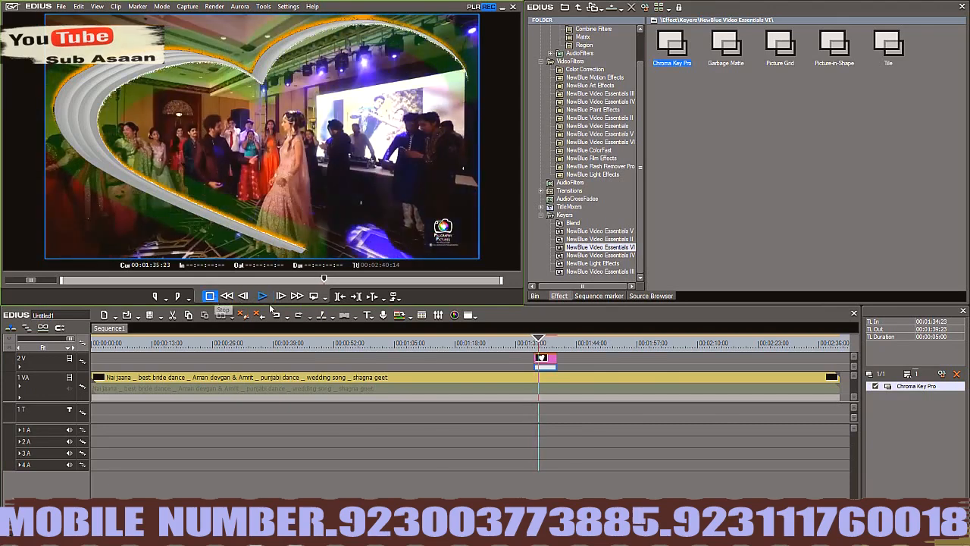
Render the heart mask clip on track 2V
left_click(547, 361)
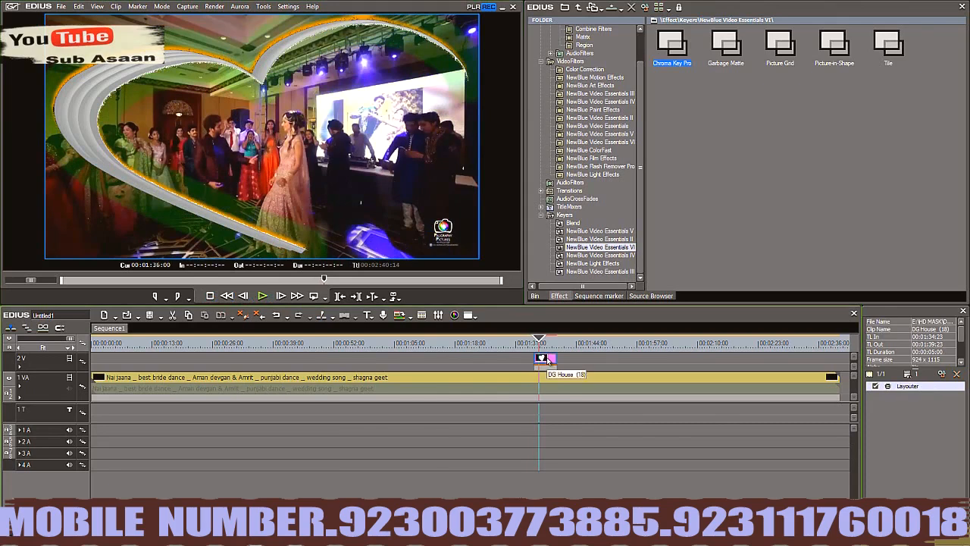
right_click(547, 361)
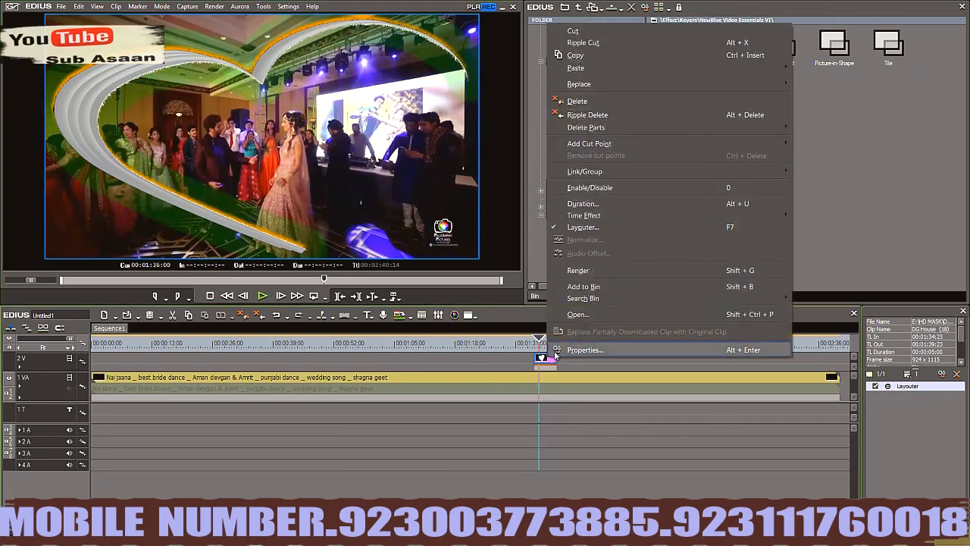
left_click(578, 271)
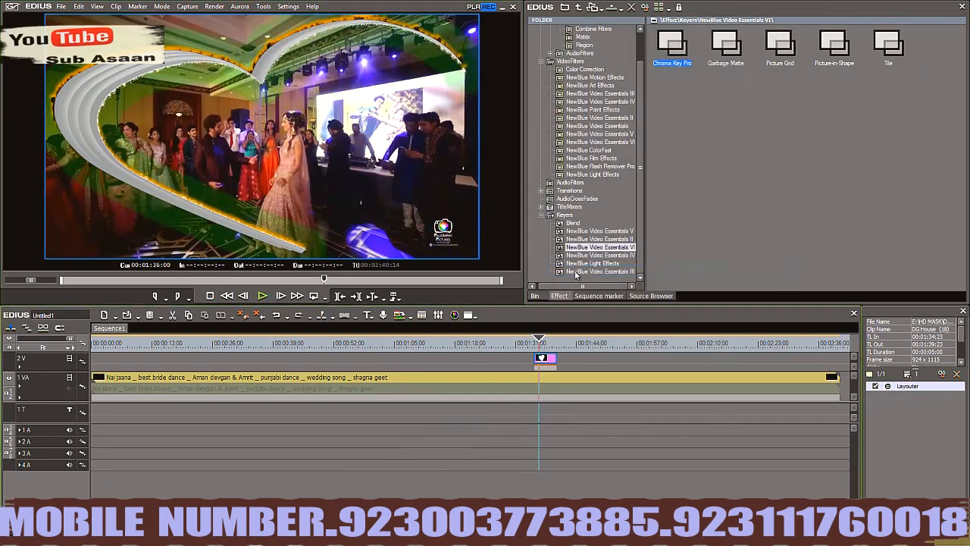
Play the sequence from just before the heart clip to check the rendered effect, and stop playback
left_click(535, 343)
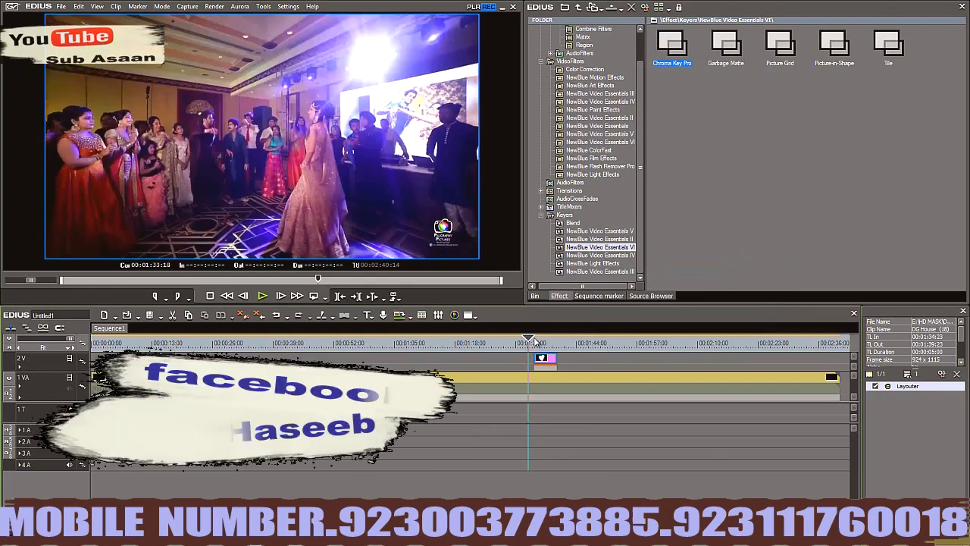
left_click(263, 296)
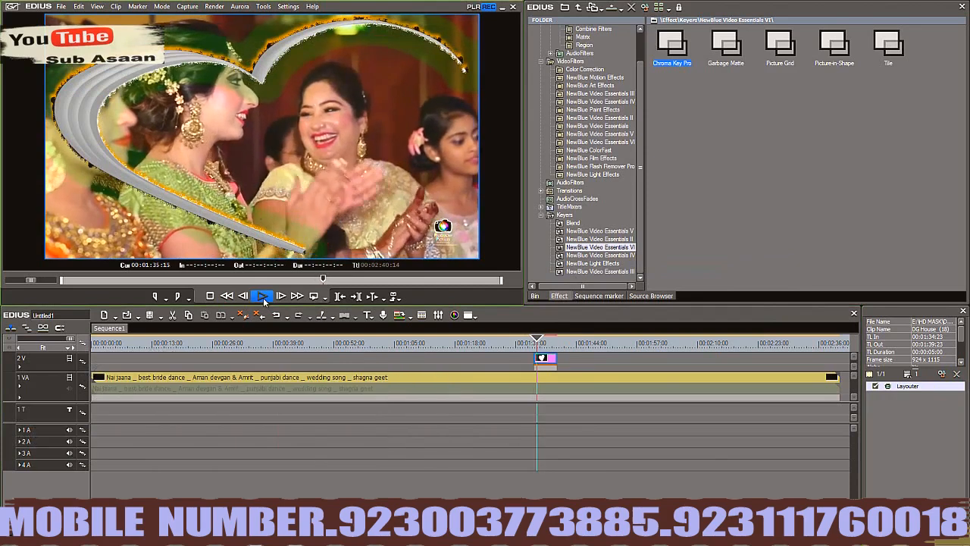
left_click(211, 296)
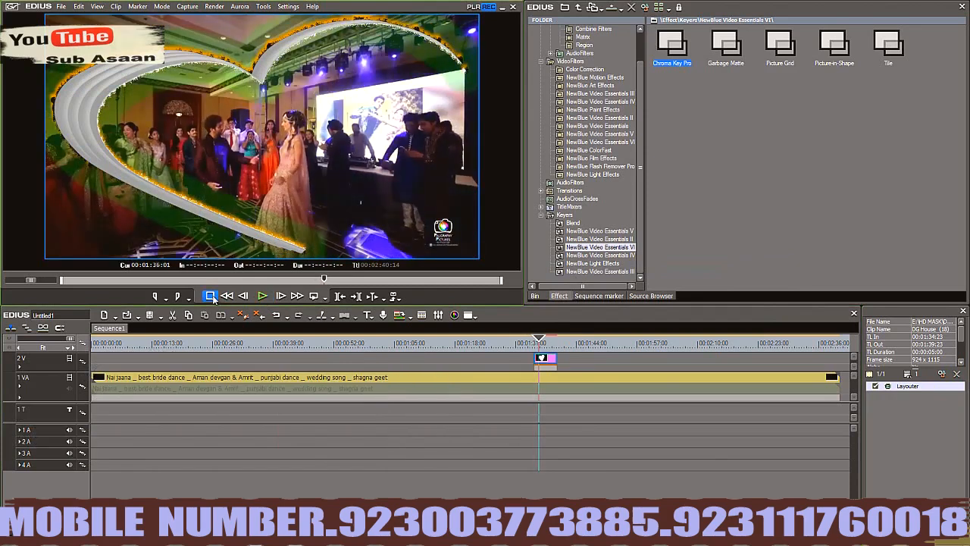
left_click(548, 367)
right_click(548, 368)
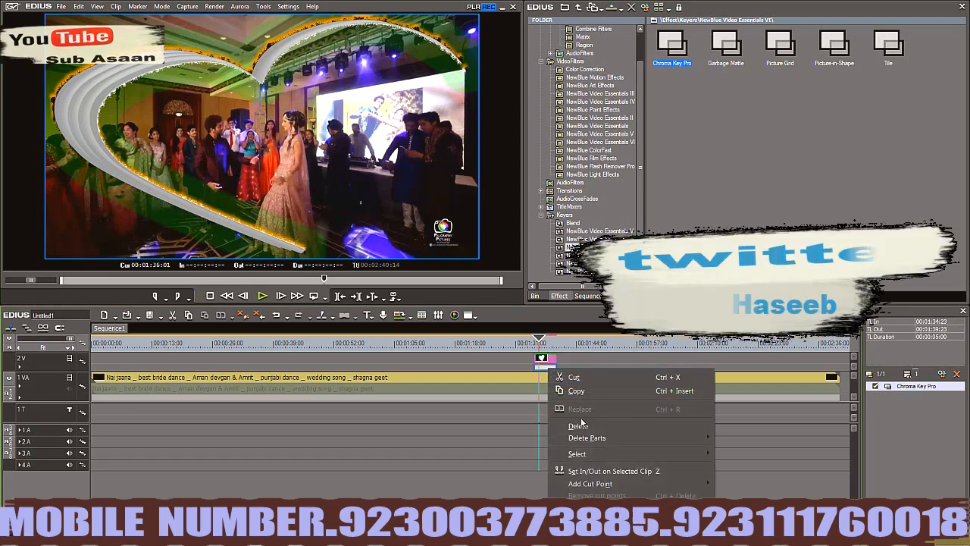
left_click(483, 364)
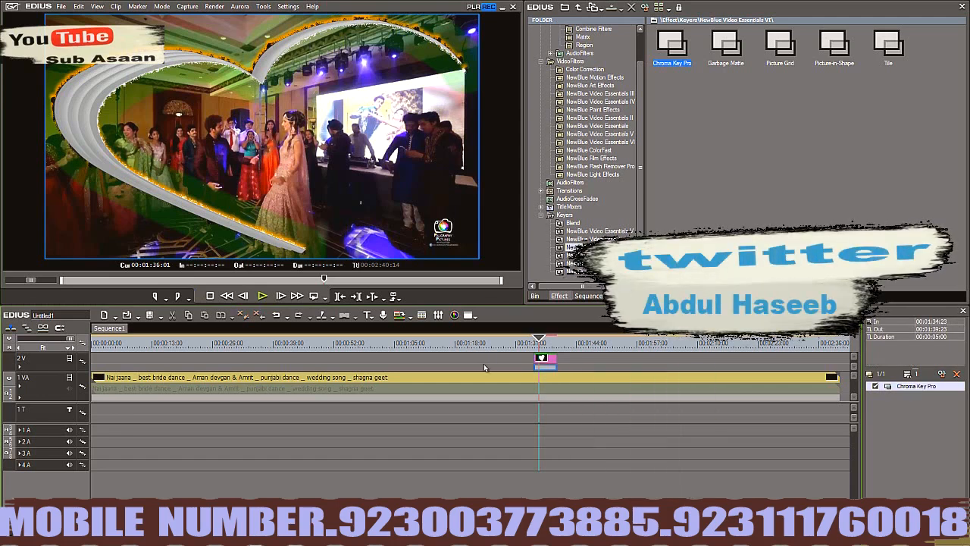